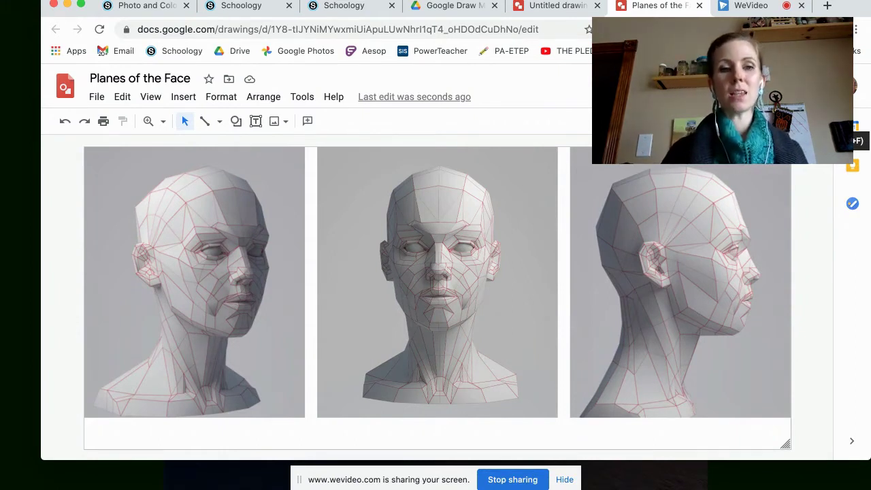
- Zoom in on the middle head's forehead, then fit the whole drawing back in view
left_click(149, 121)
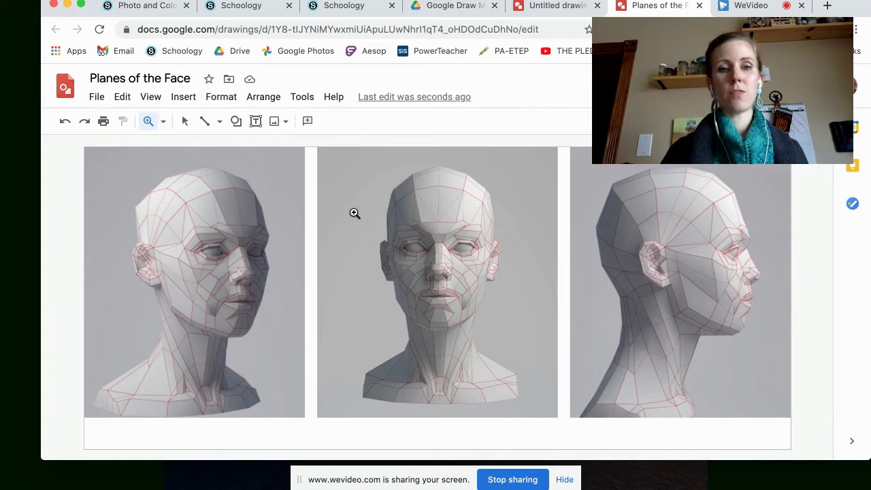
left_click(427, 227)
left_click(427, 226)
scroll(427, 226, "up", 2)
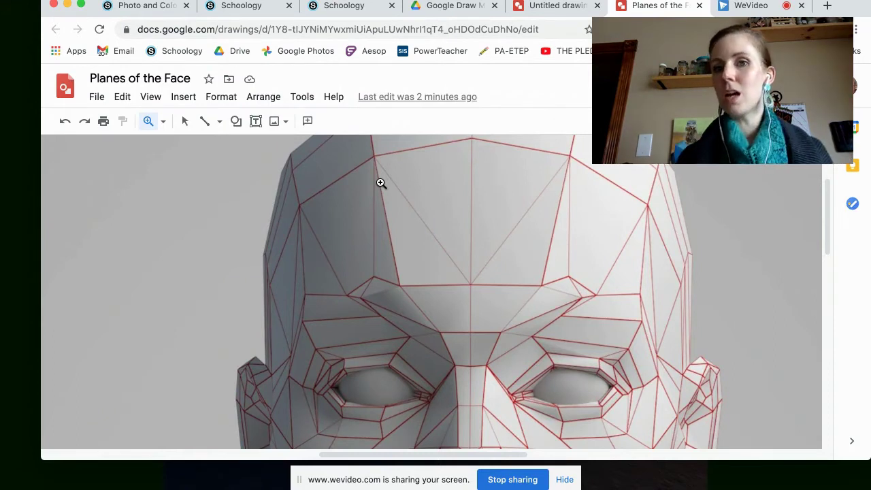
left_click(163, 121)
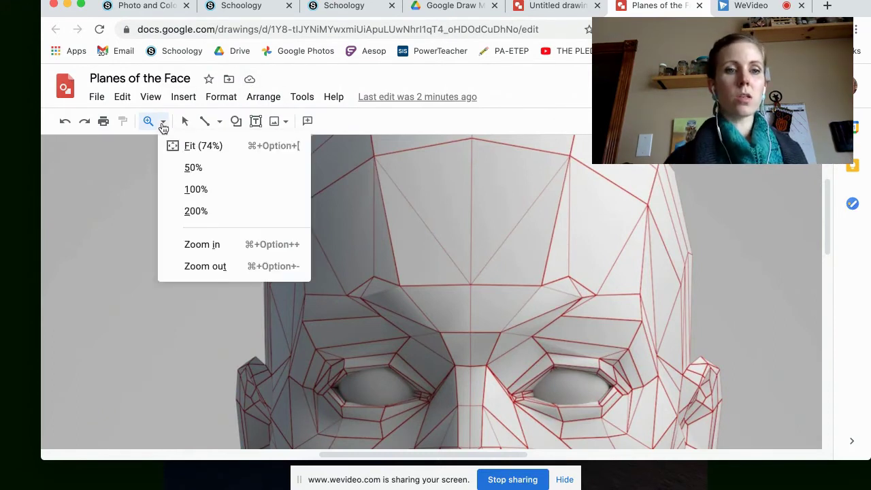
left_click(189, 149)
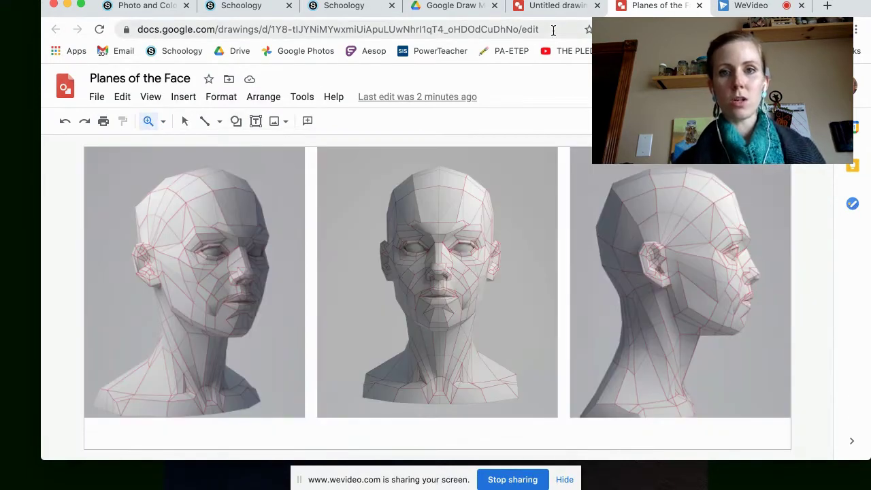
- Copy the middle front-facing head from Planes of the Face, then return to the selfie drawing
left_click(566, 7)
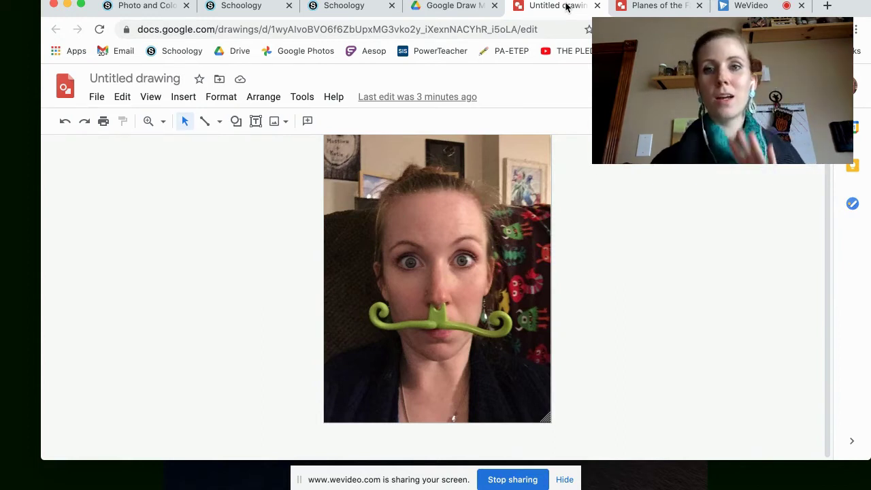
left_click(647, 6)
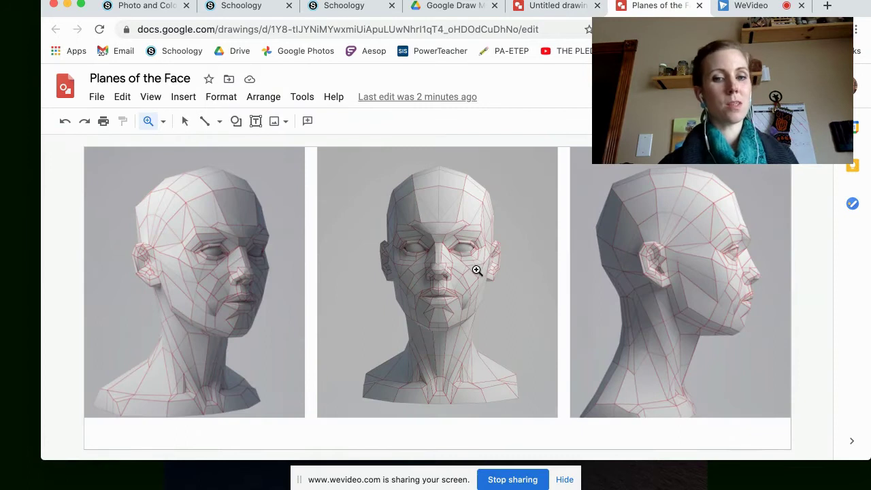
left_click(185, 120)
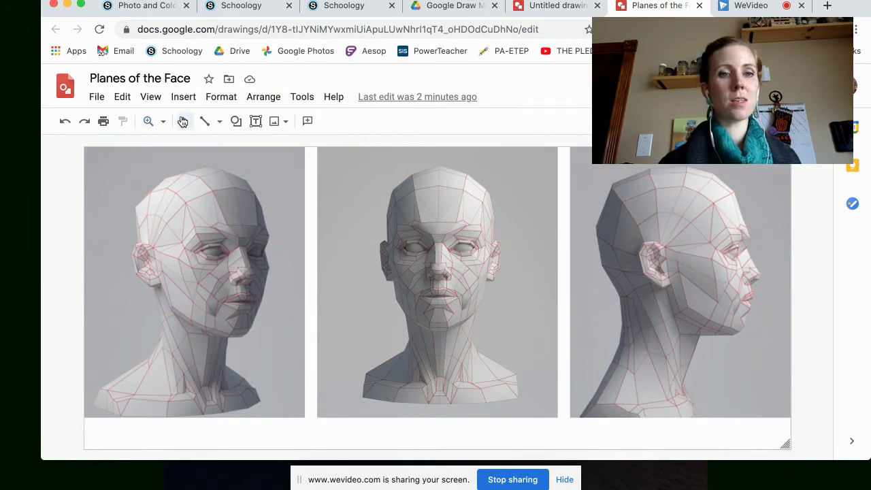
left_click(356, 235)
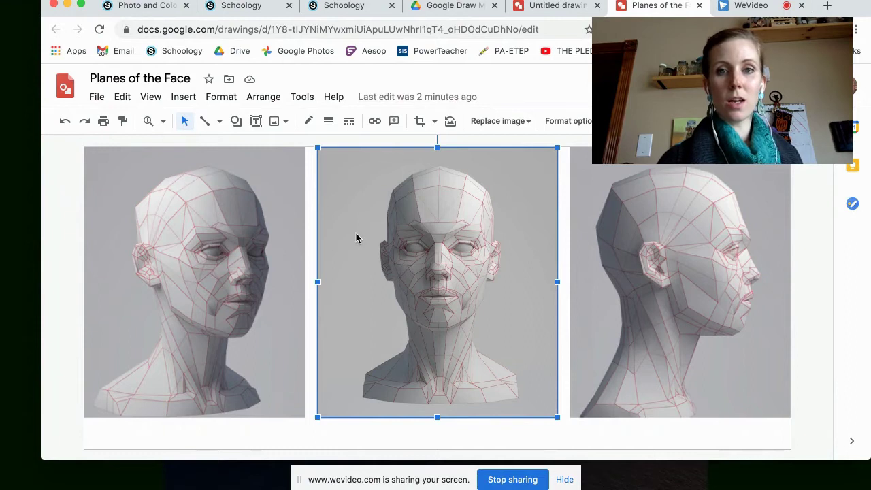
left_click(531, 7)
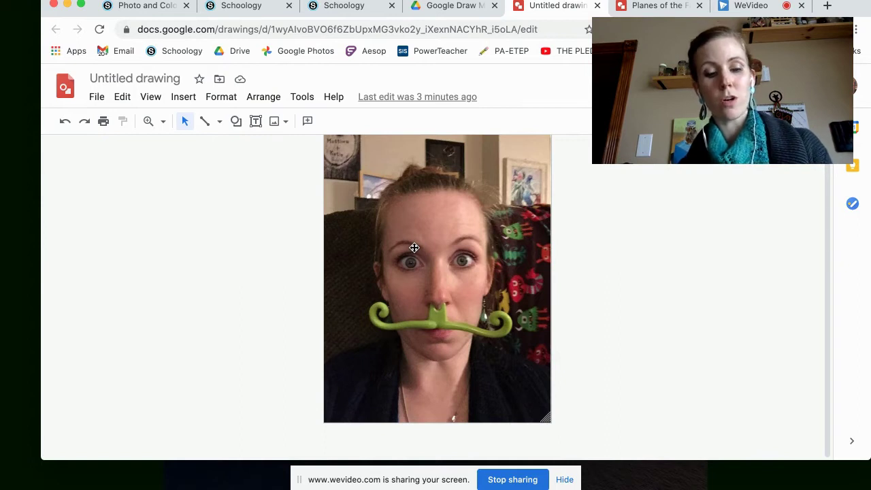
- Paste the head image, raise its Transparency in Adjustments, and drag it over the selfie
key("super+v")
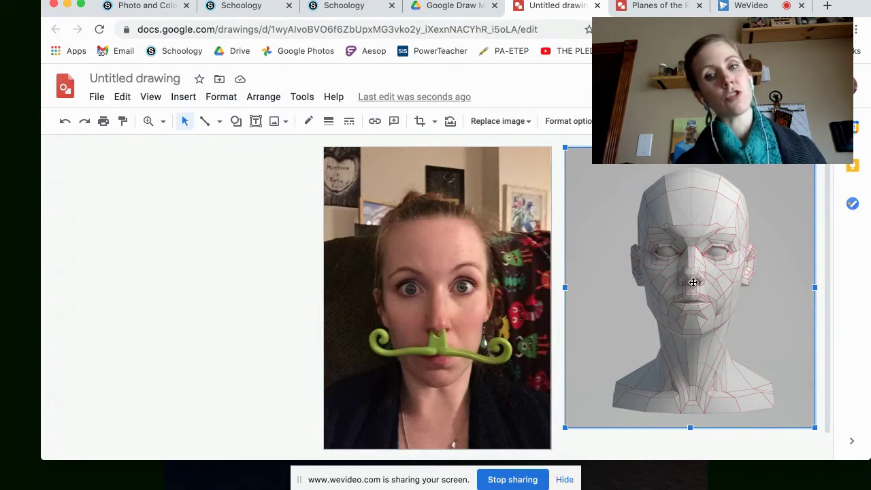
left_click(571, 125)
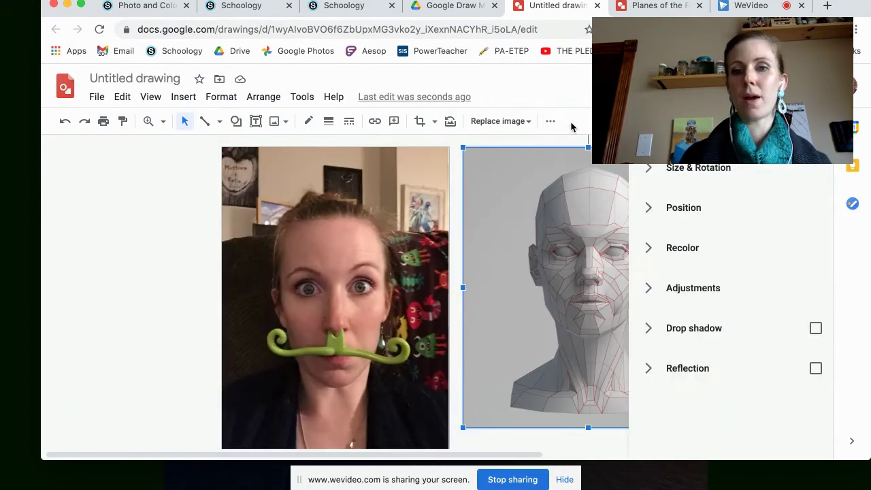
left_click(694, 288)
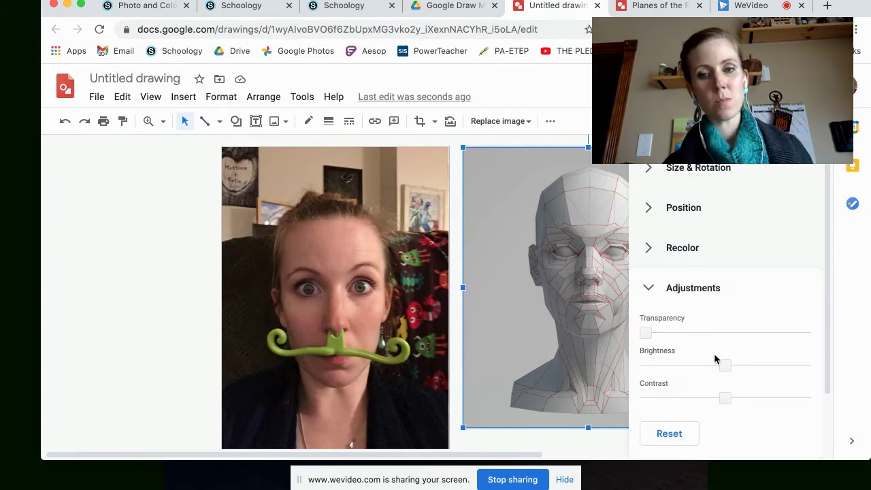
left_click_drag(648, 334, 714, 334)
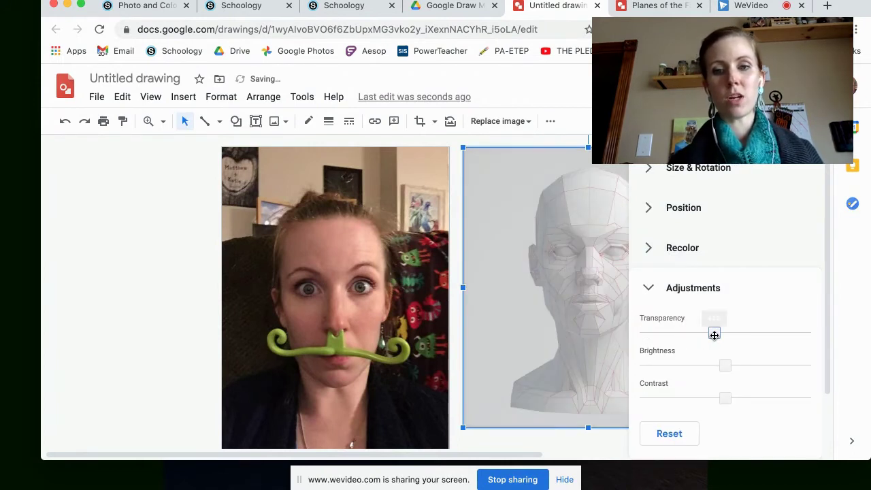
left_click_drag(570, 280, 327, 294)
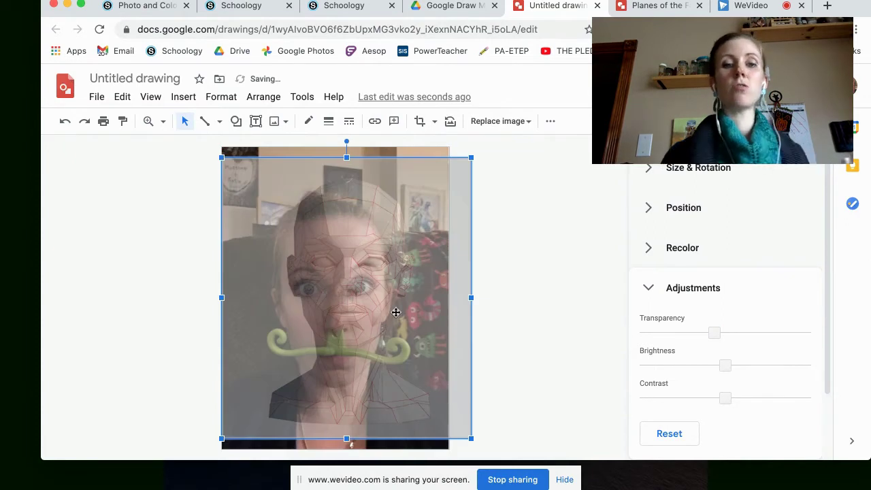
left_click_drag(714, 332, 695, 332)
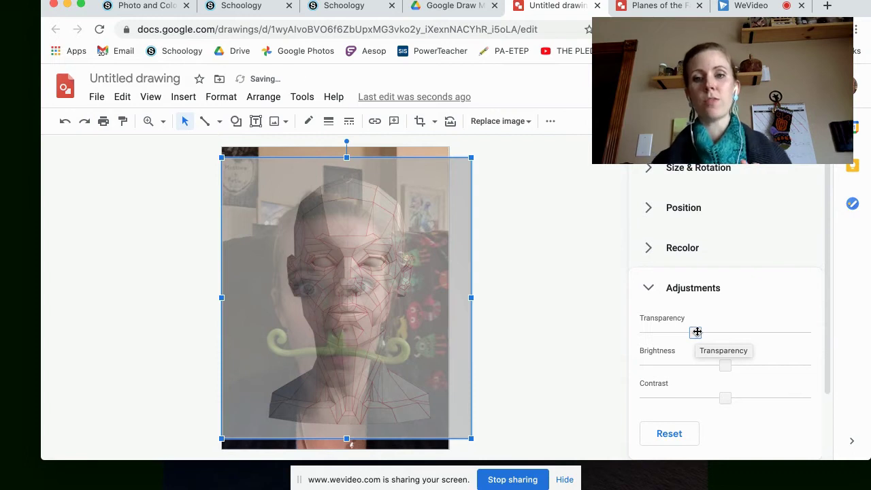
- Recolor the head overlay to Grayscale, replacing a briefly tried Dark 7 blue tint
left_click(674, 288)
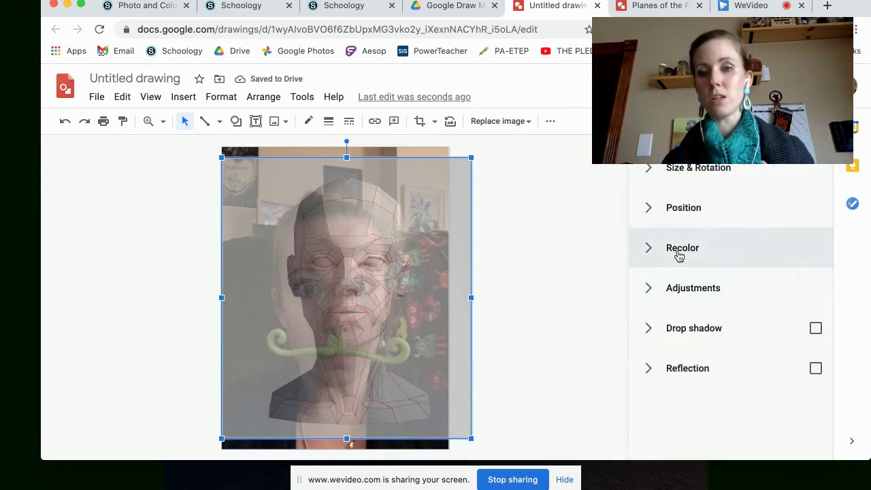
left_click(678, 253)
left_click(695, 294)
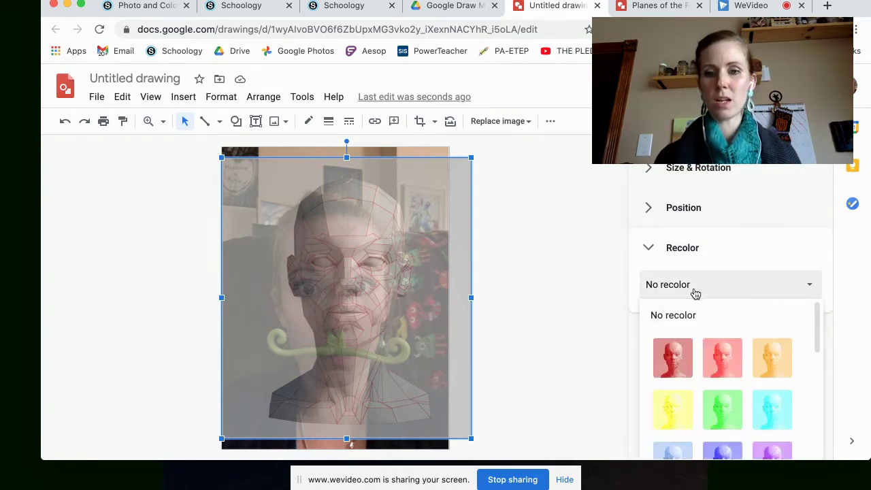
scroll(728, 364, "down", 5)
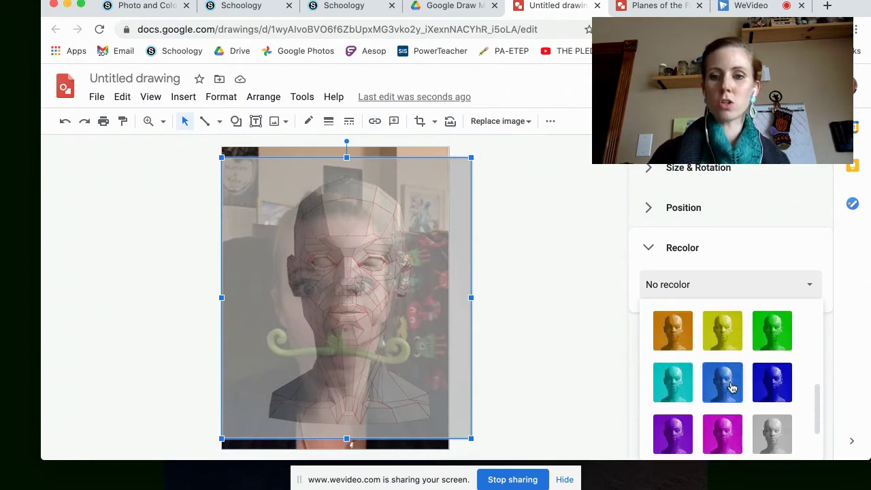
left_click(733, 387)
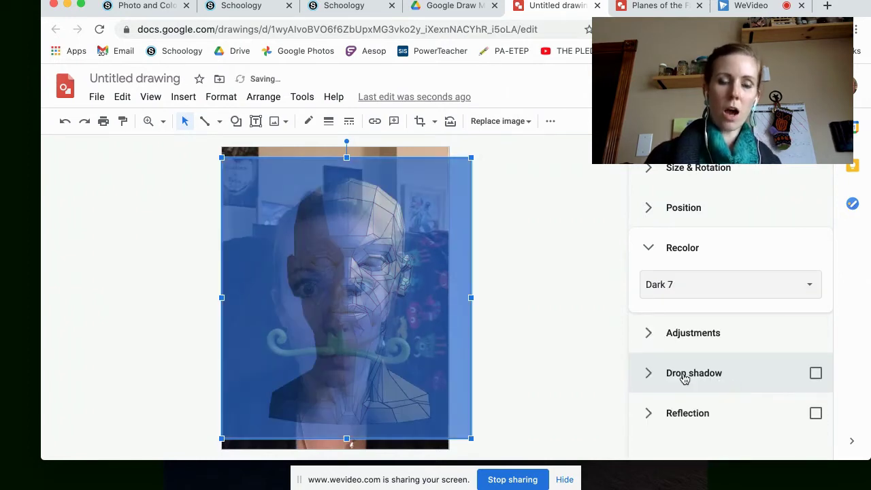
left_click(710, 291)
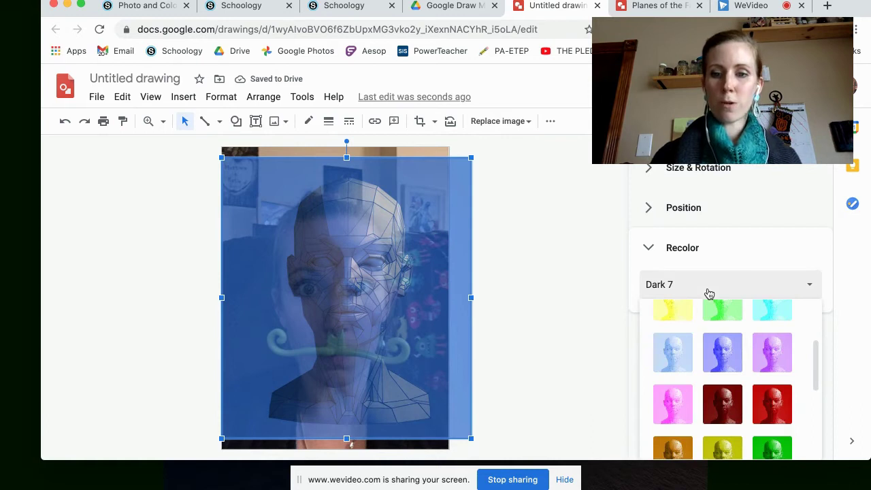
scroll(748, 368, "down", 5)
left_click(771, 385)
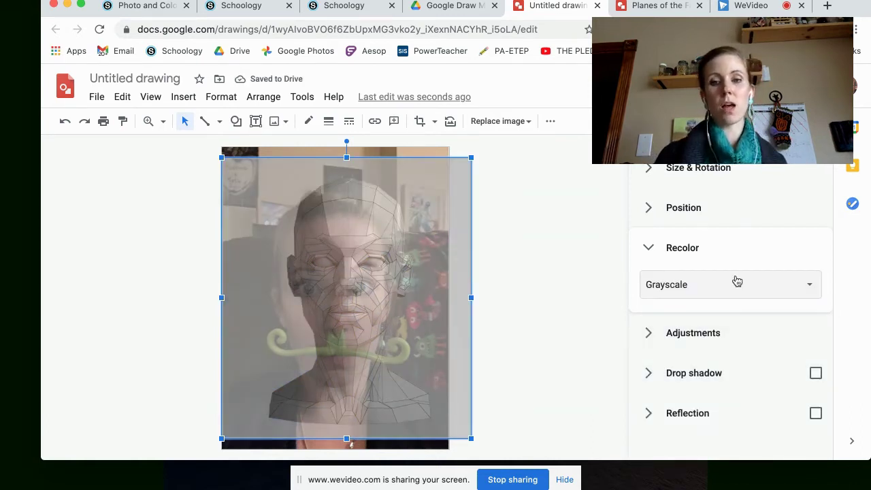
left_click(737, 286)
- Move, enlarge and slightly rotate the grey overlay so it sits on the face in the photo
scroll(680, 333, "up", 5)
left_click_drag(418, 287, 404, 313)
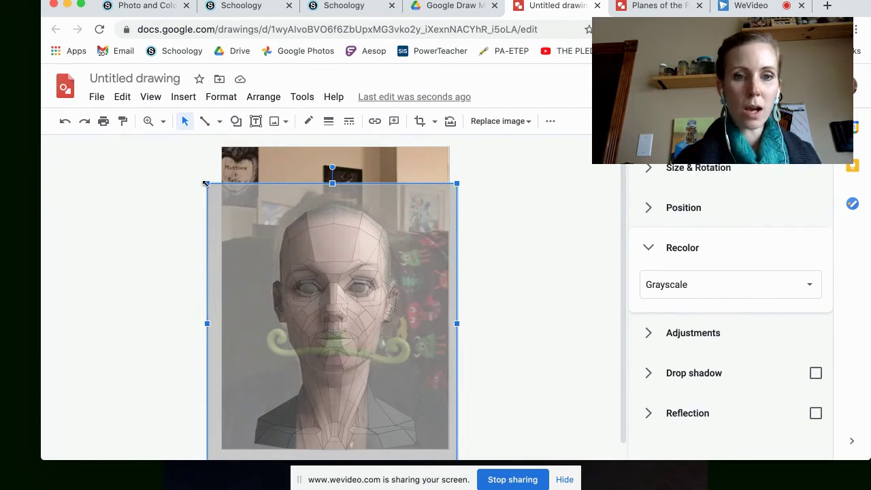
left_click_drag(206, 184, 198, 174)
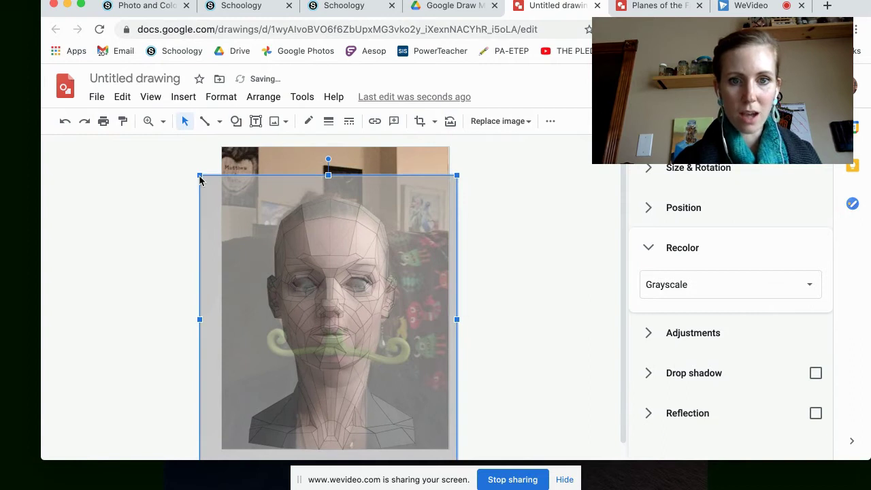
left_click_drag(346, 294, 352, 306)
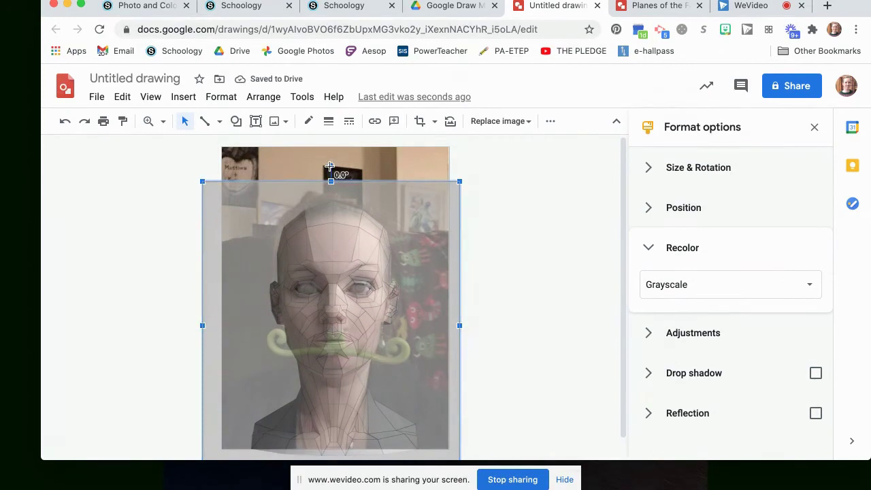
mouse_move(330, 166)
left_mouse_down()
mouse_move(325, 178)
mouse_move(330, 160)
left_mouse_up()
left_click_drag(329, 248, 328, 251)
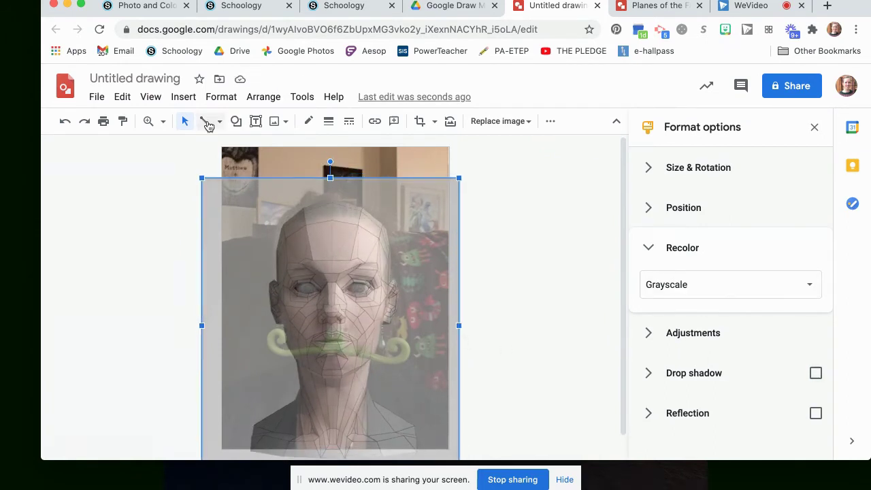
- Check alignment close up, then stretch the overlay taller and tilt it to about 357.7°
left_click(148, 121)
left_click(337, 267)
left_click(337, 266)
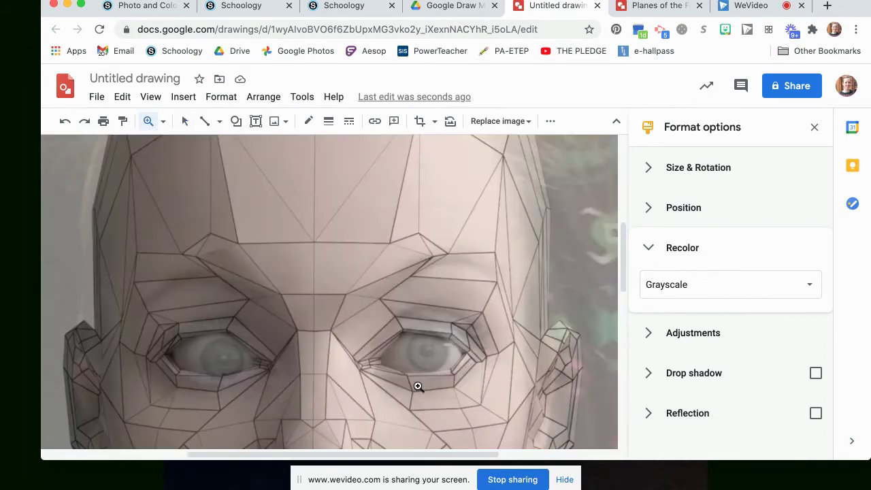
scroll(388, 382, "down", 5)
scroll(319, 347, "down", 3)
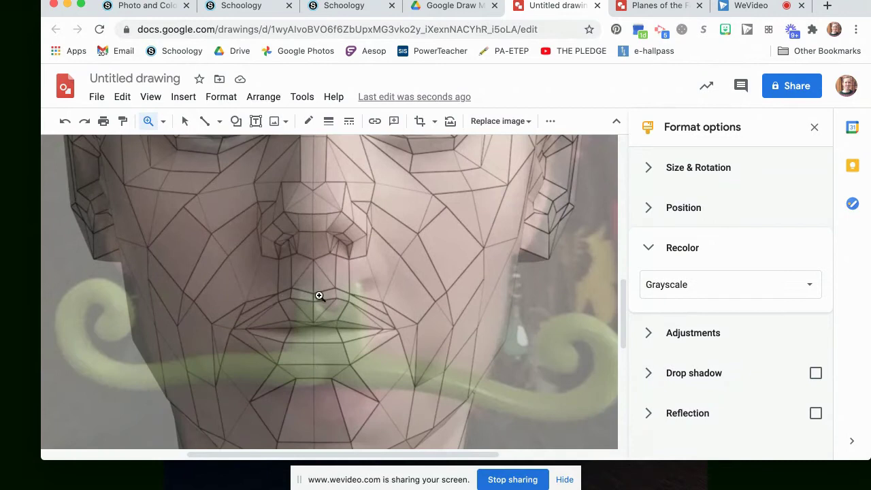
scroll(319, 295, "down", 5)
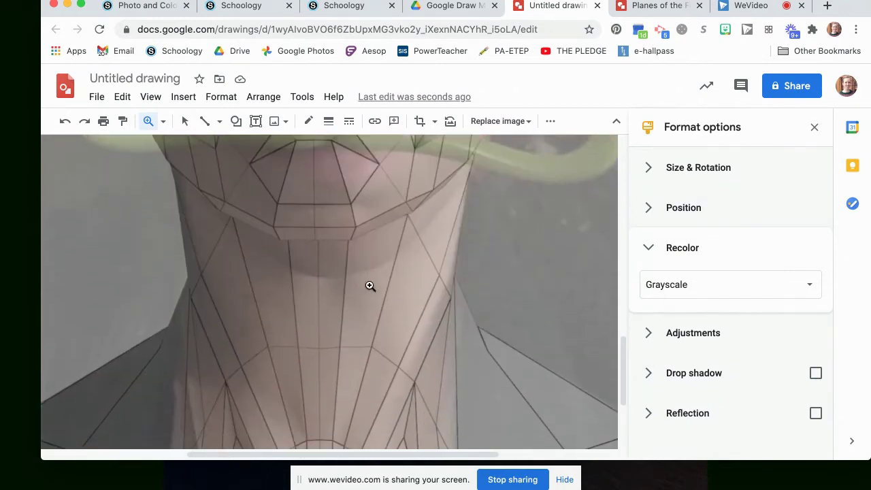
left_click(163, 122)
left_click(180, 144)
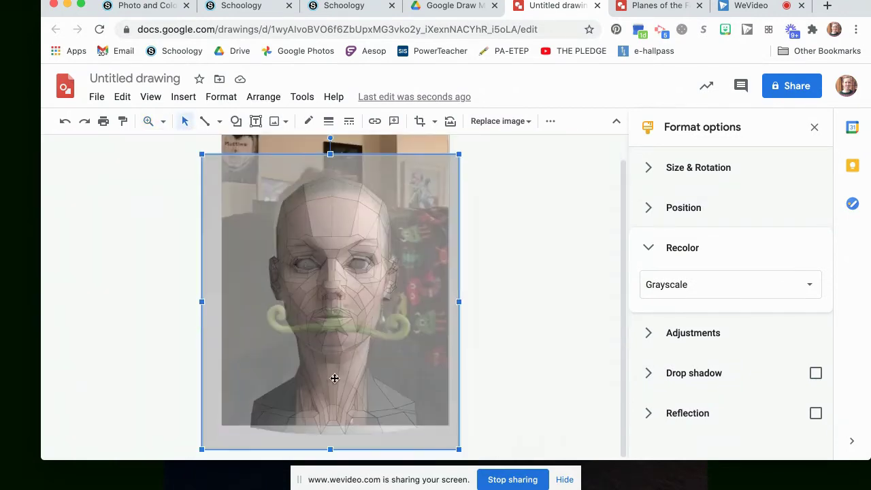
left_click_drag(330, 449, 330, 459)
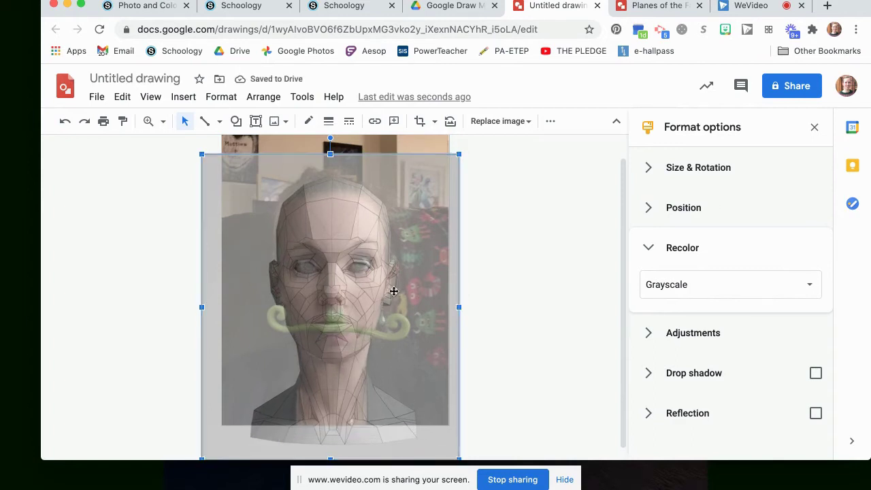
left_click_drag(330, 138, 325, 141)
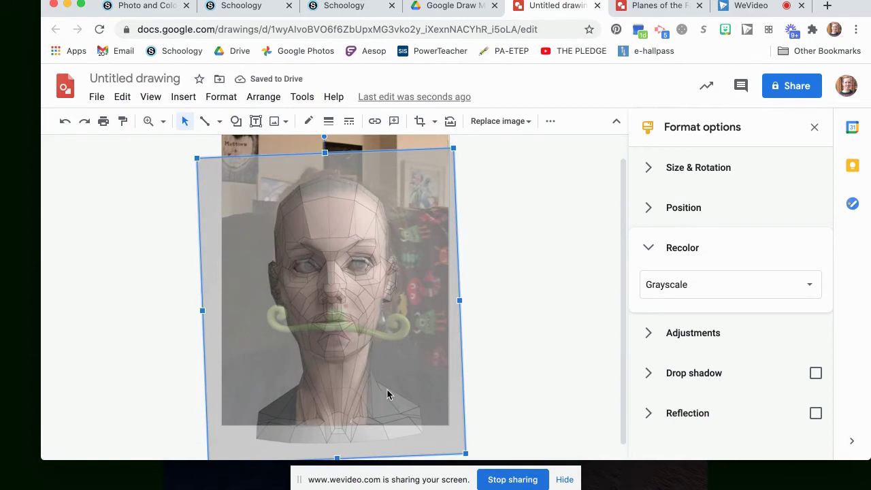
- Zoom in on the face and reselect the grayscale overlay image
left_click(504, 366)
left_click(148, 121)
left_click(370, 251)
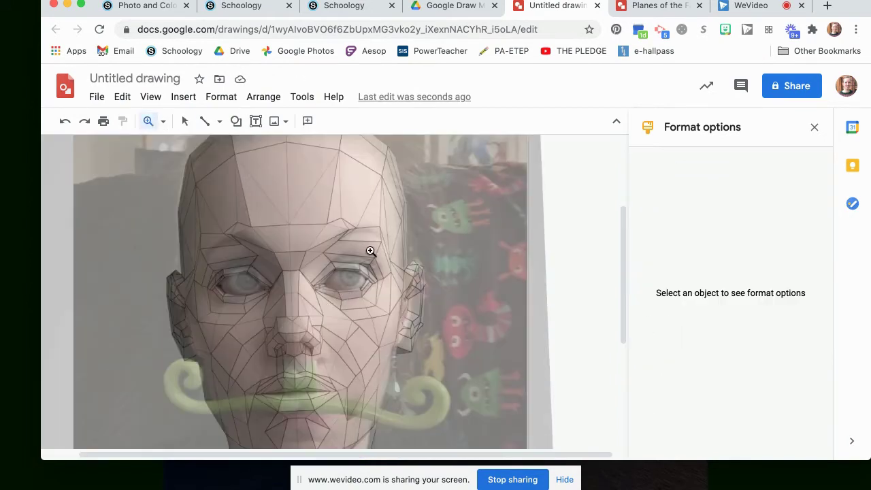
left_click(185, 121)
left_click(320, 247)
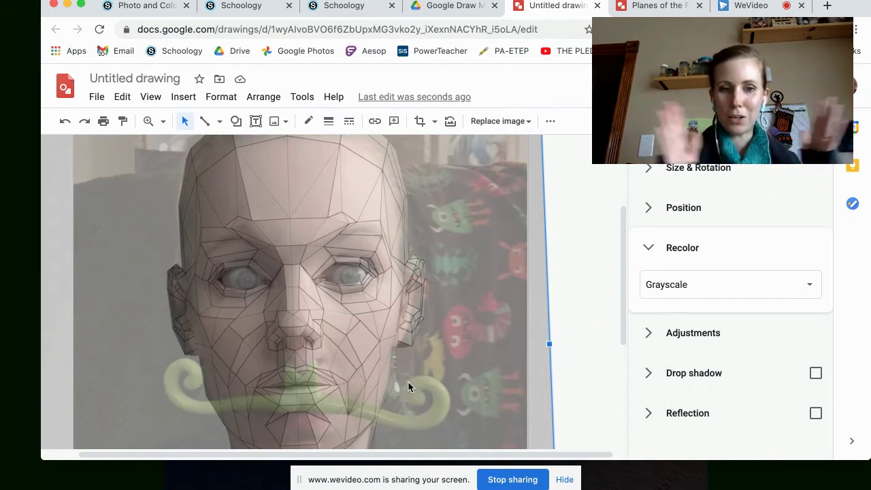
scroll(375, 406, "down", 3)
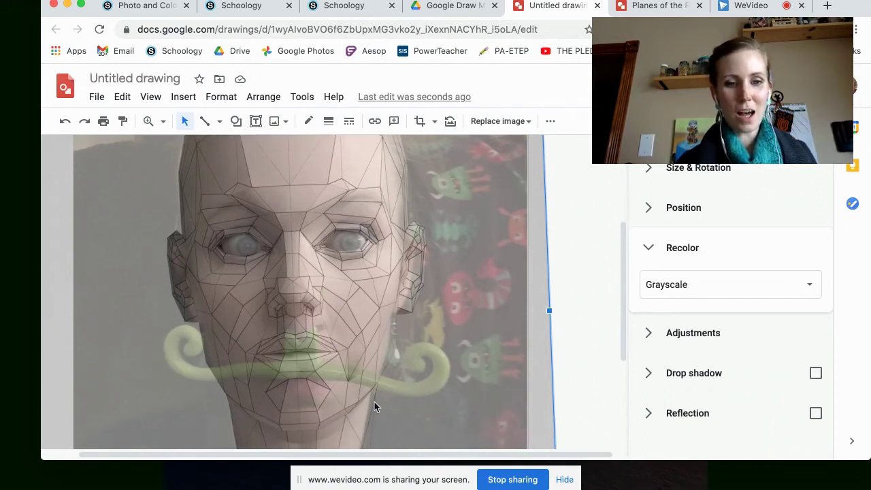
scroll(374, 407, "up", 4)
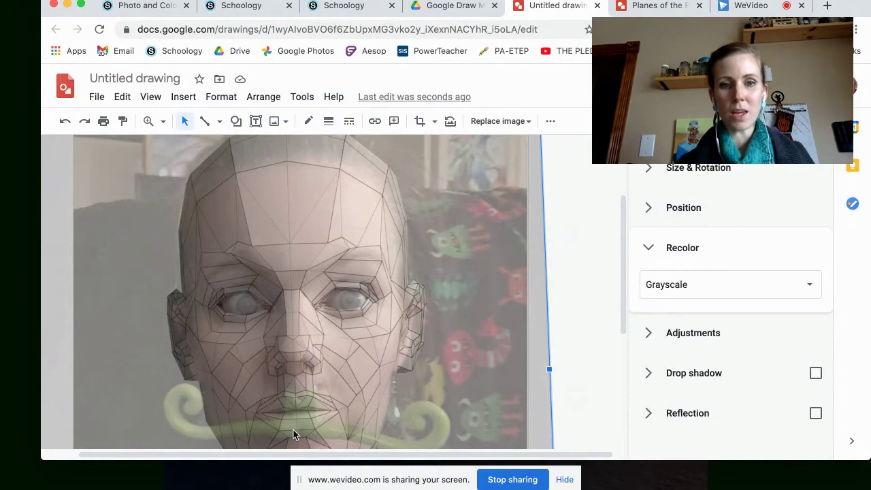
left_click(149, 122)
- Zoom onto the forehead and draw a first polyline triangle with a transparent border
left_click(276, 227)
scroll(277, 228, "up", 3)
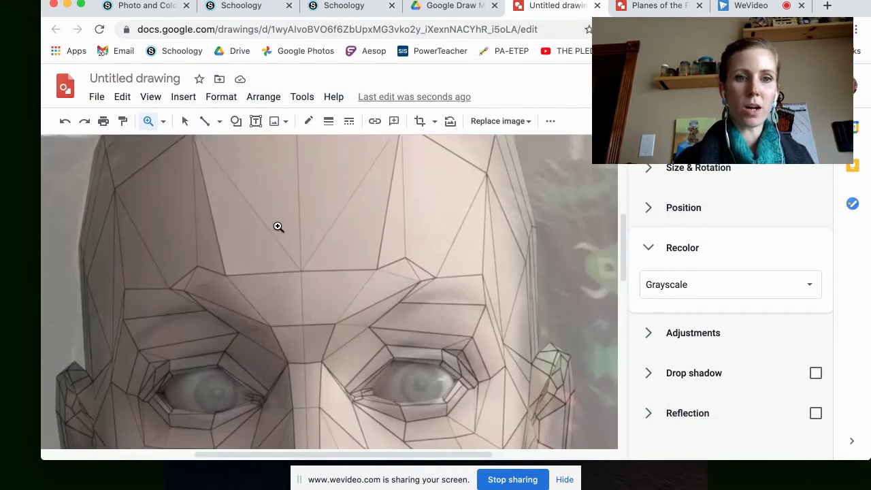
left_click(219, 121)
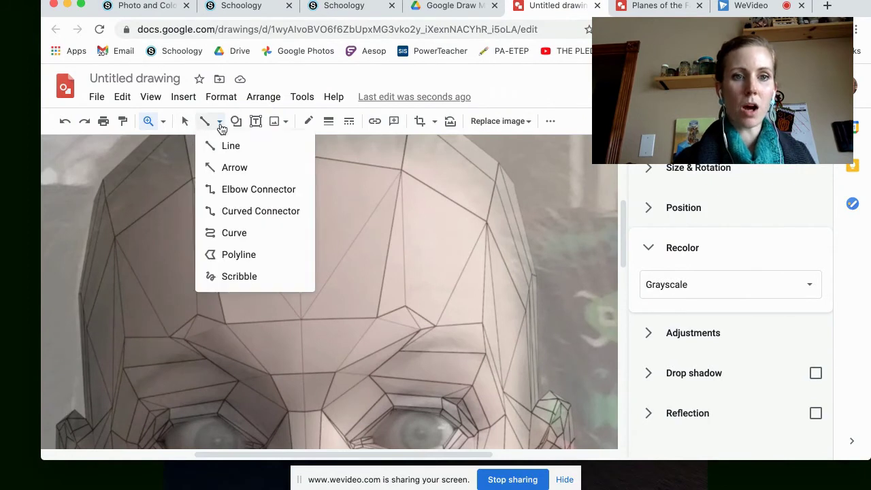
left_click(235, 255)
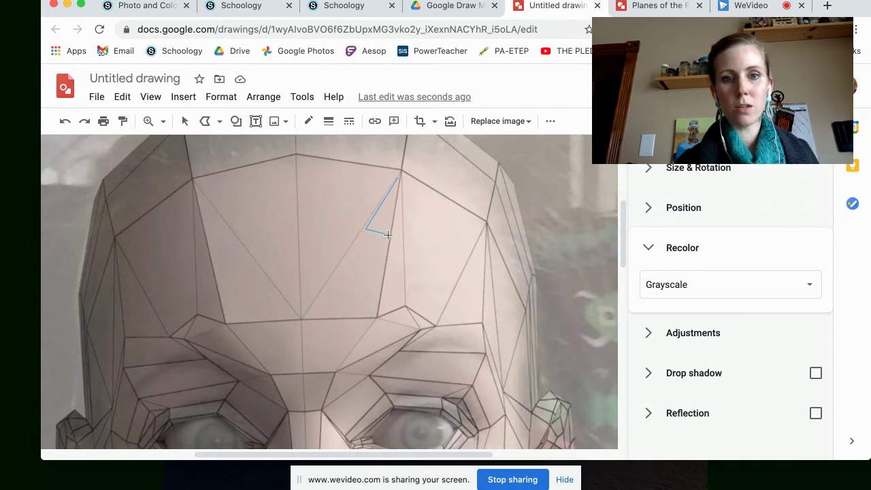
left_click(399, 179)
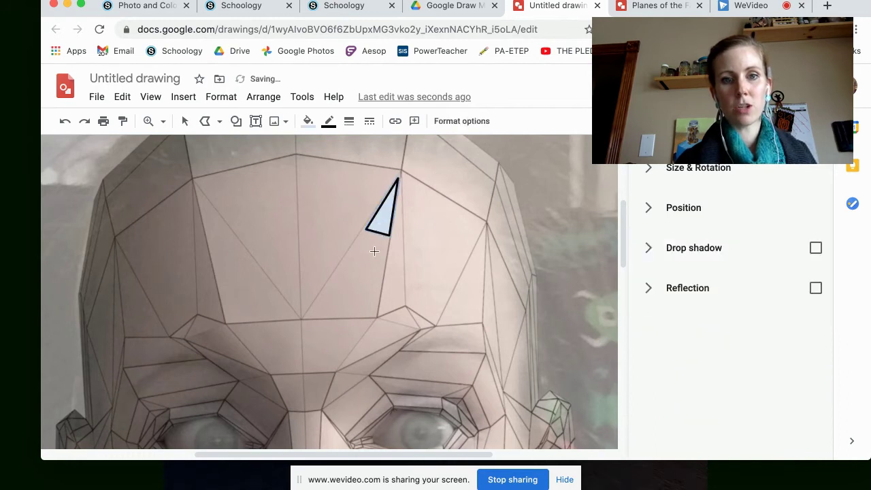
left_click(329, 121)
left_click(342, 147)
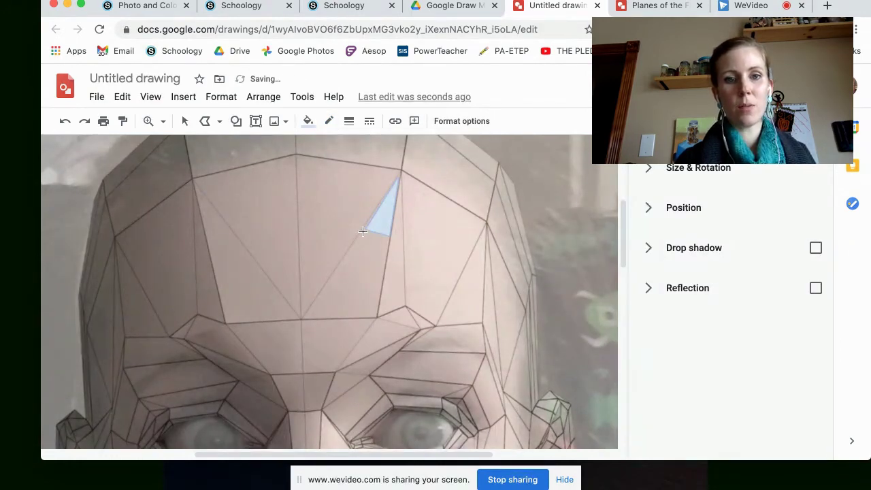
- Draw two more polyline triangles below and between it on the same forehead plane
left_click(363, 231)
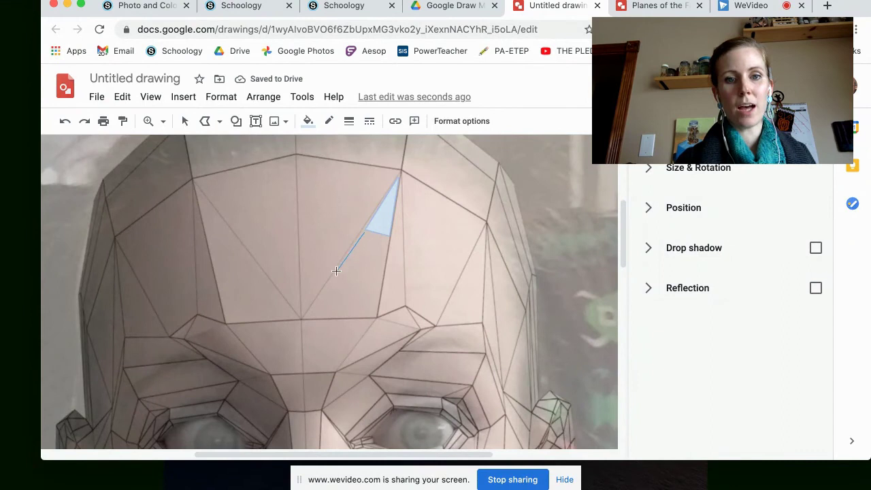
left_click(370, 273)
left_click(369, 234)
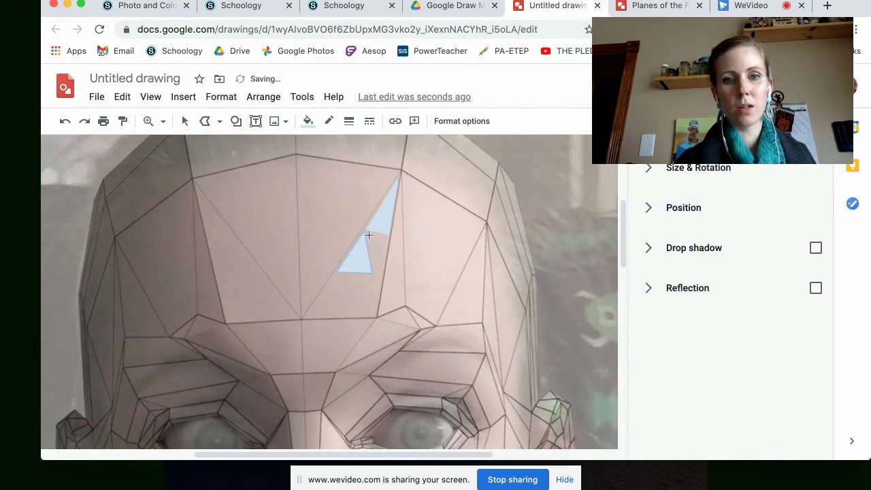
left_click(368, 238)
left_click(377, 272)
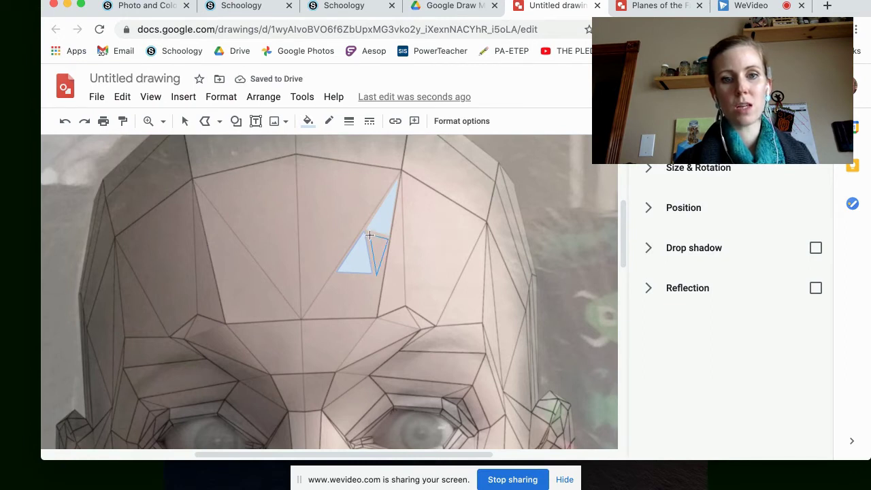
left_click(369, 233)
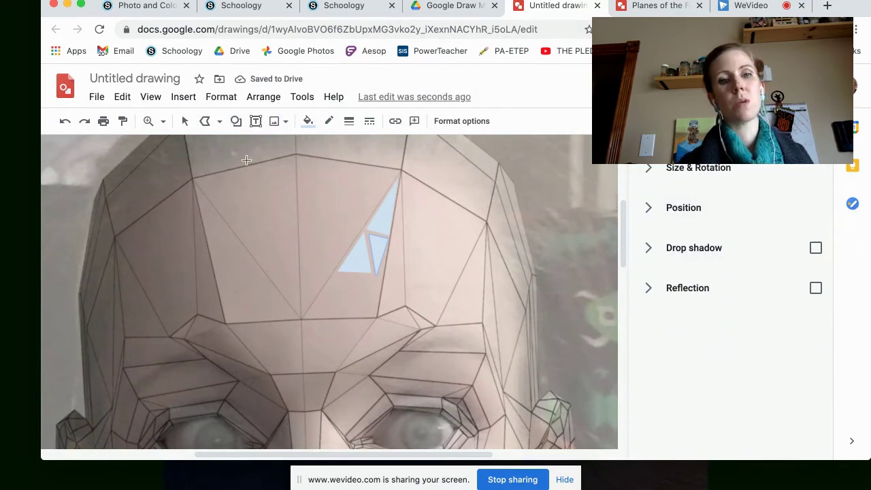
left_click(271, 222)
left_click(305, 280)
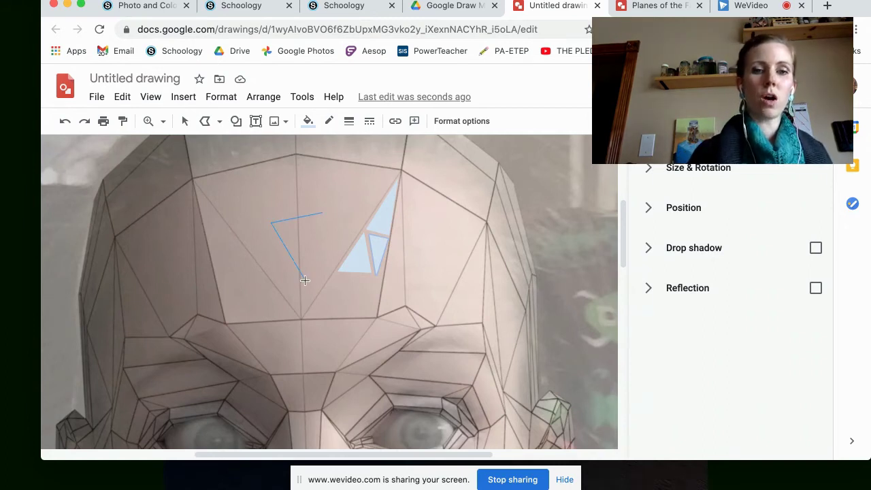
left_click(320, 215)
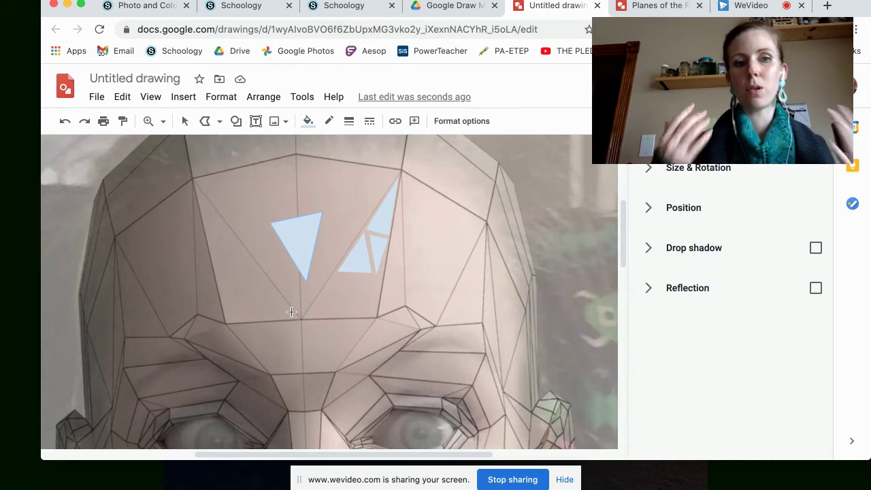
left_click(295, 229)
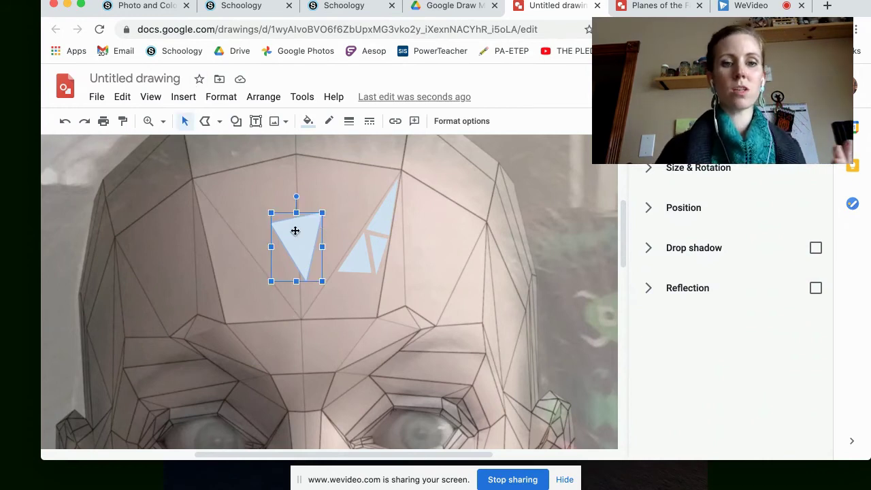
key("Delete")
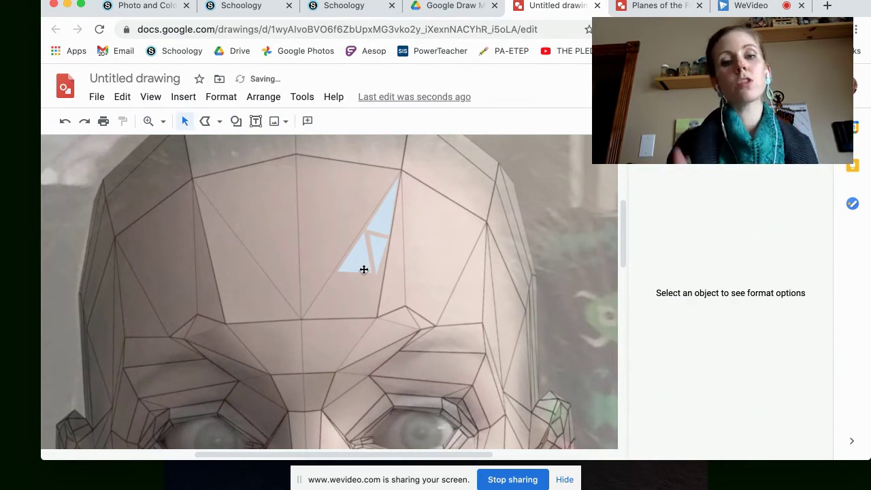
scroll(364, 269, "down", 2)
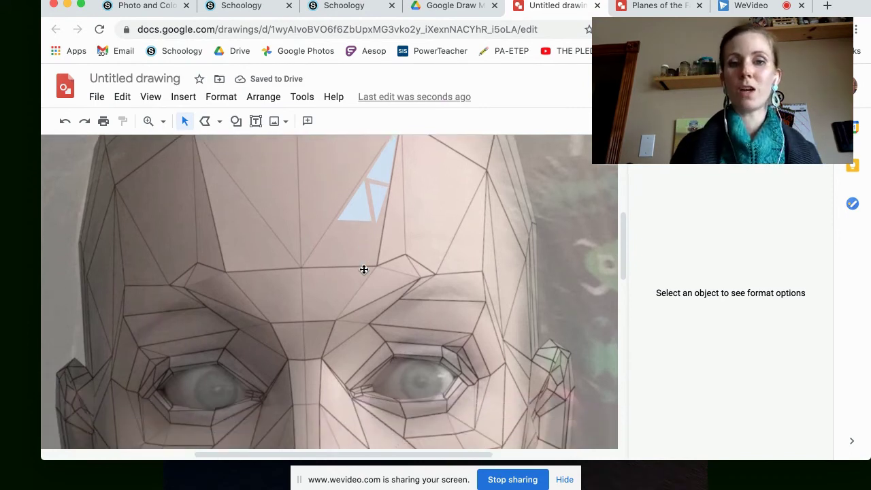
scroll(335, 216, "down", 4)
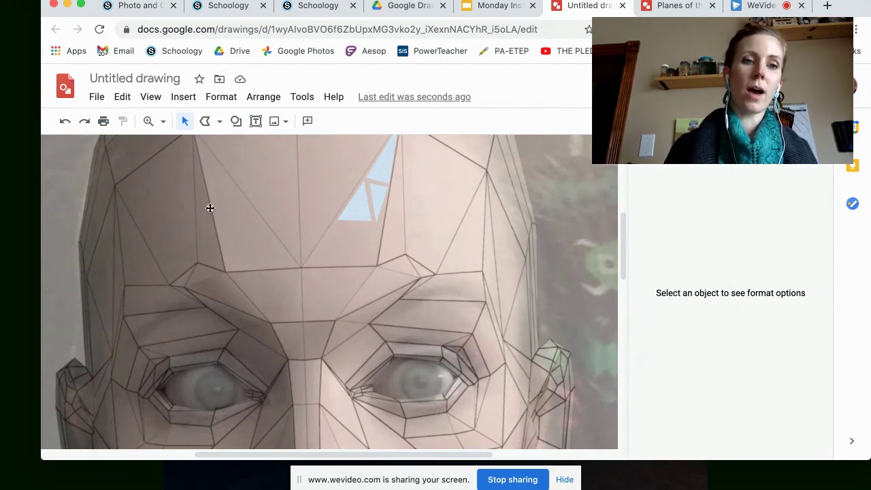
- Switch back to the Planes of the Face drawing with its three reference heads
left_click(680, 7)
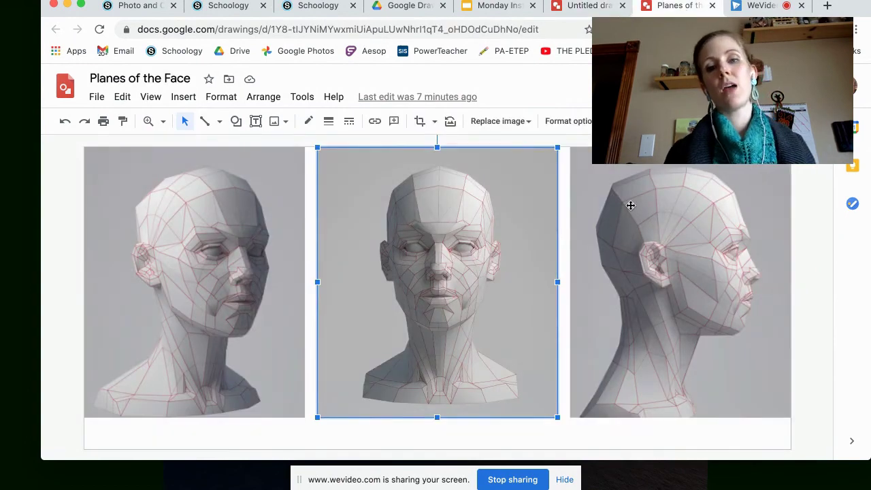